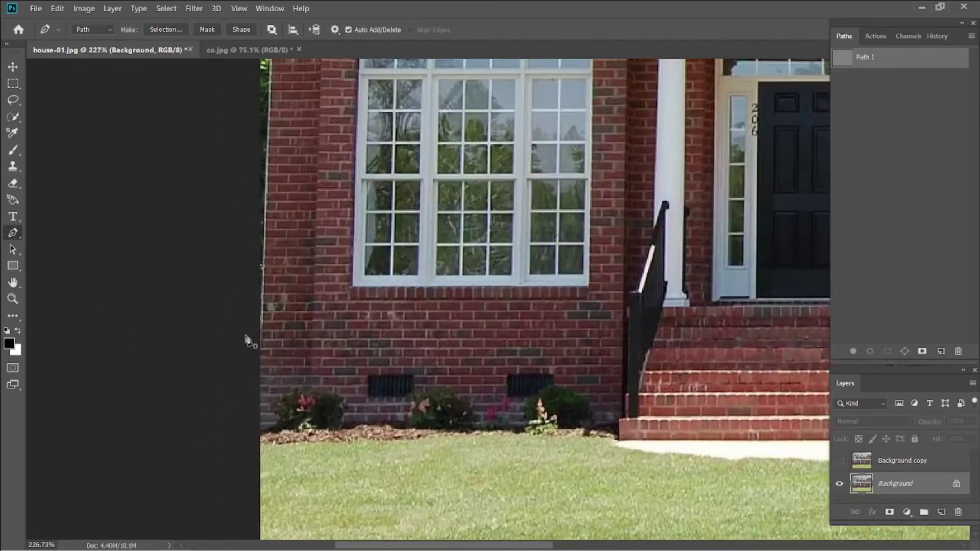
Trace the lawn's upper edge with the Pen tool, along the mulch bed and walkway to just past the photo's right border
left_click_drag(349, 418, 175, 243)
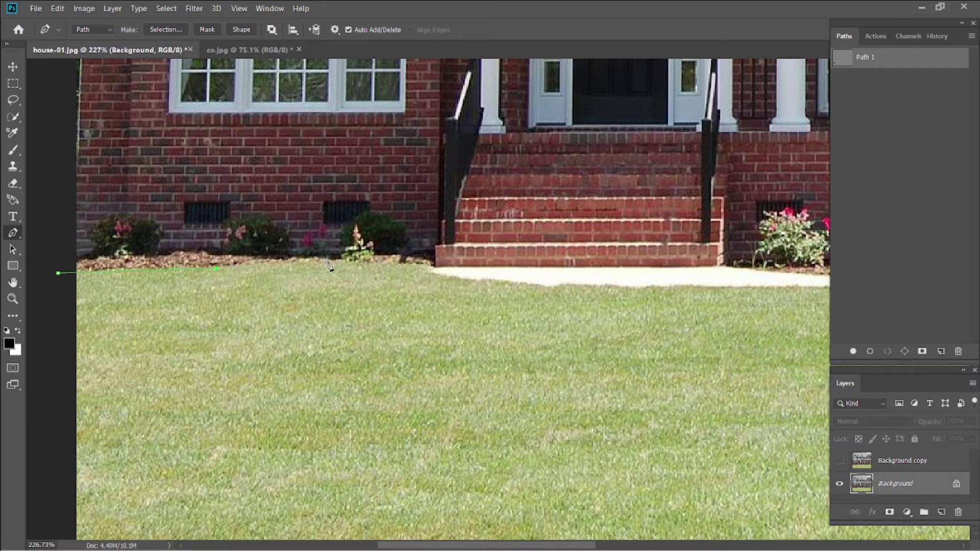
left_click(345, 263)
left_click(440, 280)
left_click(495, 281)
left_click(655, 287)
left_click_drag(692, 349, 204, 383)
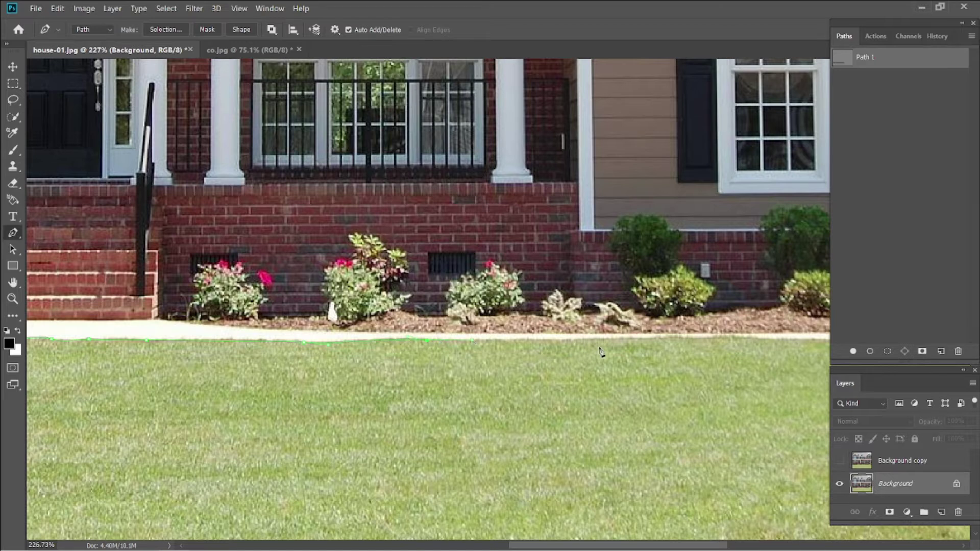
left_click(637, 340)
scroll(579, 402, "right", 5)
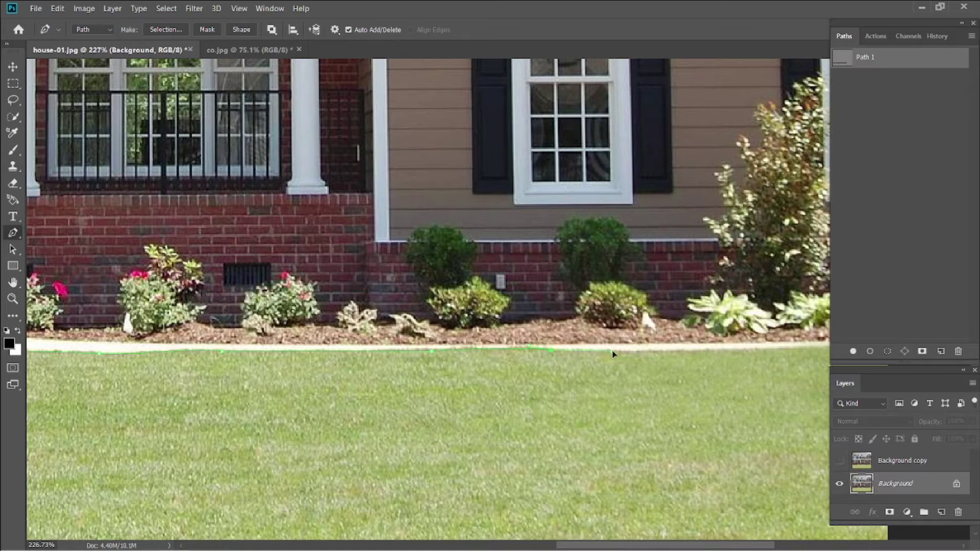
scroll(618, 364, "right", 5)
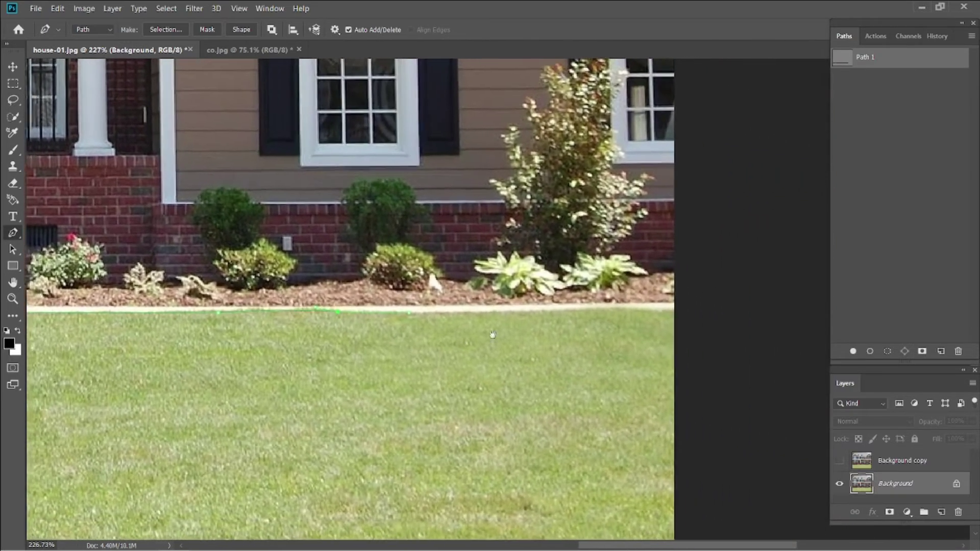
left_click(579, 310)
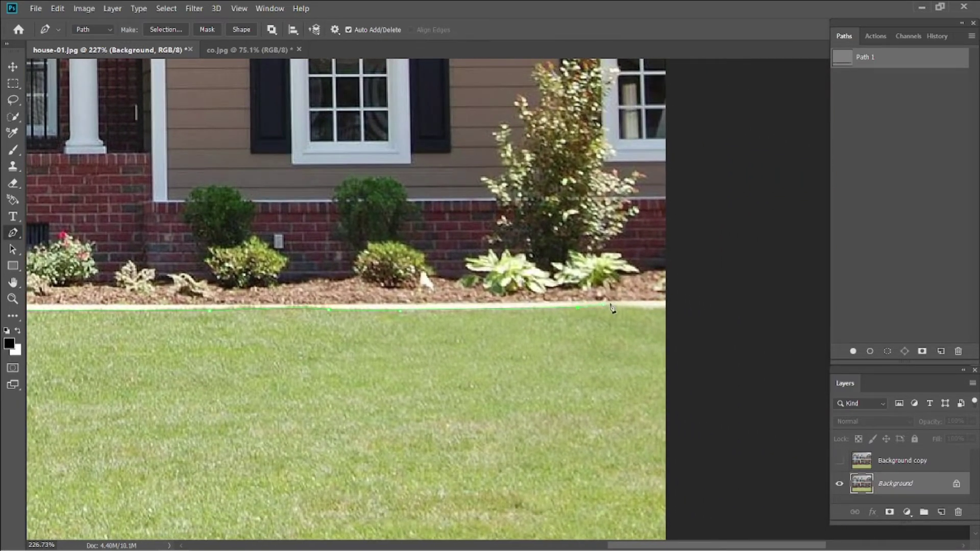
left_click(684, 310)
Extend the path outside the photo's lower corners to enclose the whole lawn and convert it to a selection
scroll(686, 316, "down", 6)
left_click(767, 516)
left_click(216, 513)
left_click(230, 426)
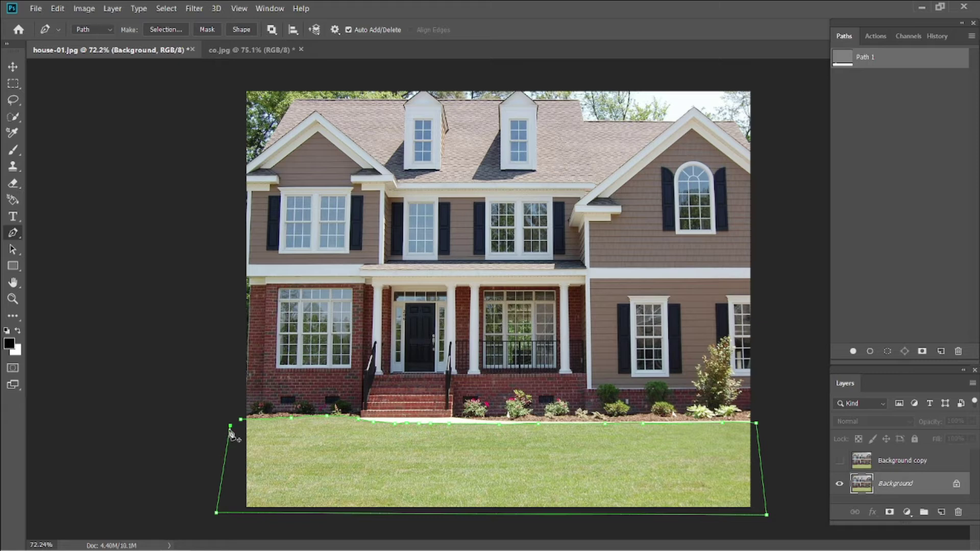
key("ctrl+Return")
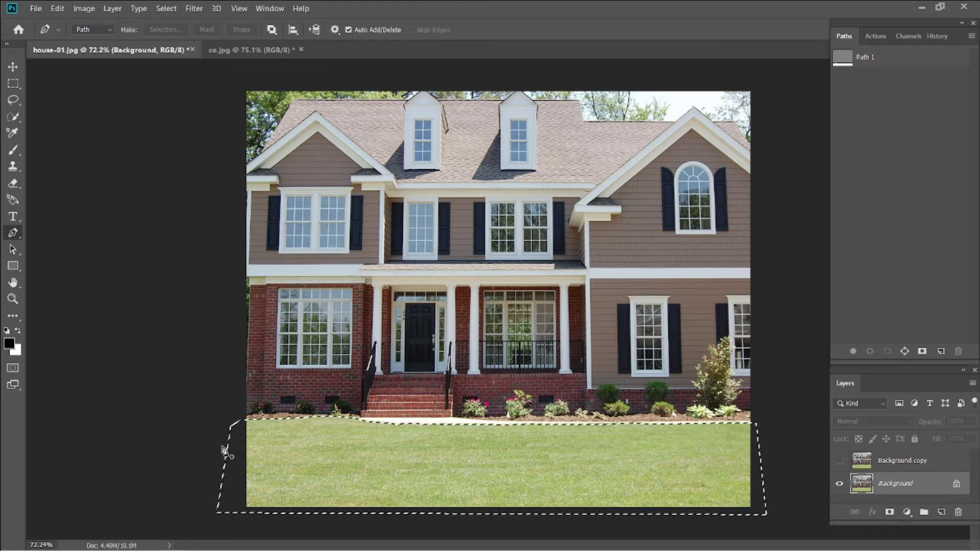
Feather the lawn selection by 1 pixel
key("shift+F6")
type("5")
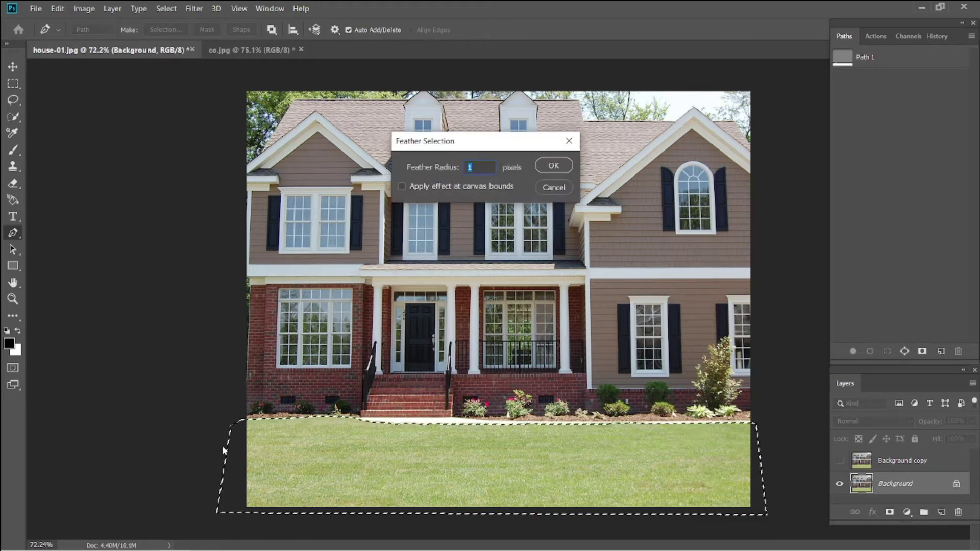
key("Return")
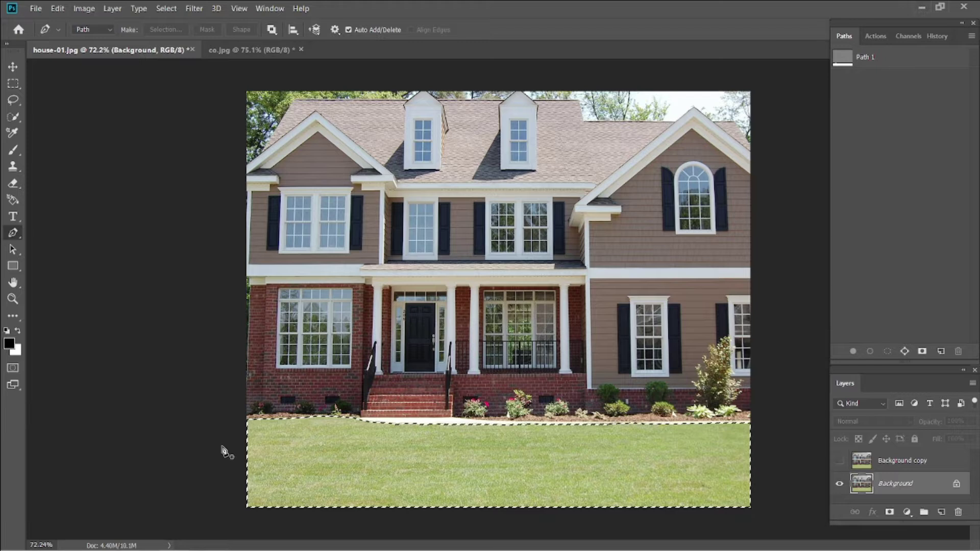
Save the lawn selection as a new channel named co and deselect it
left_click(165, 9)
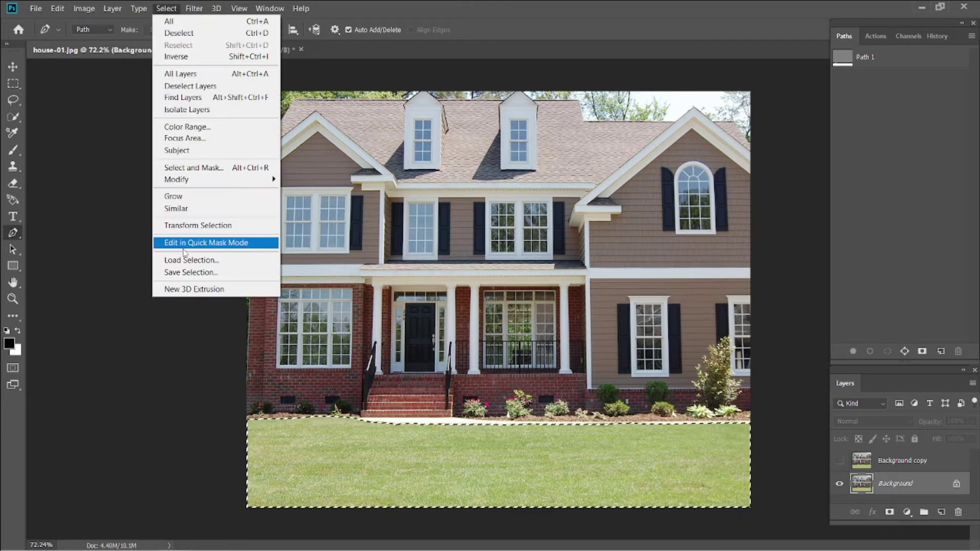
left_click(190, 272)
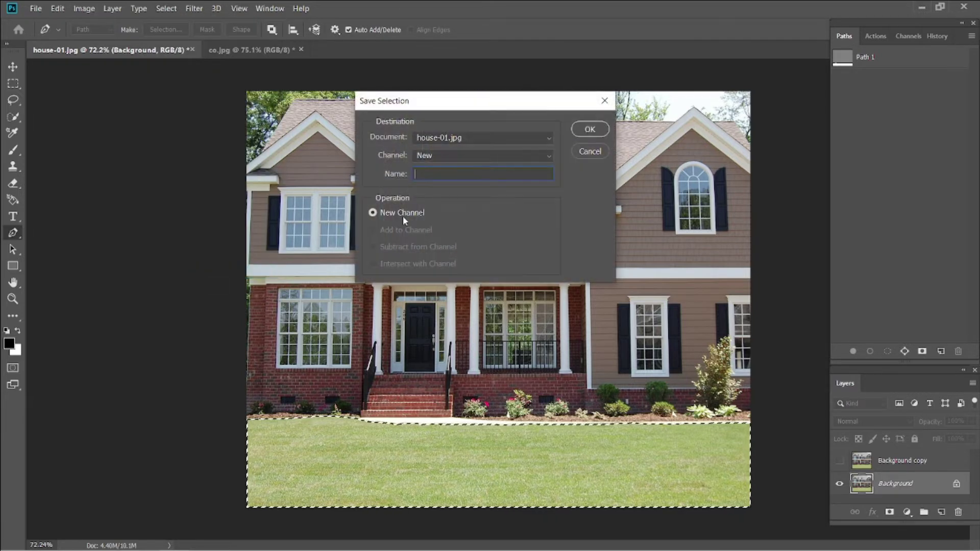
type("co")
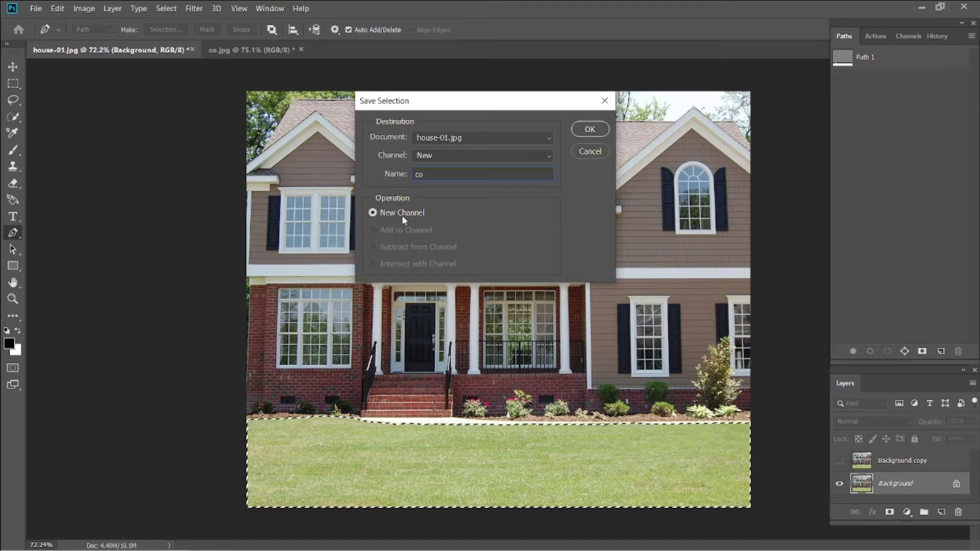
key("Return")
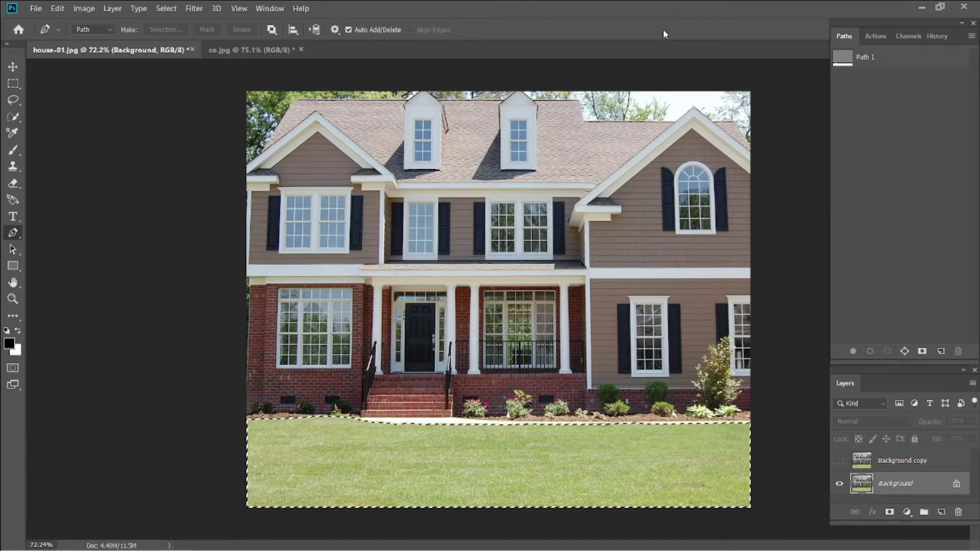
key("ctrl+d")
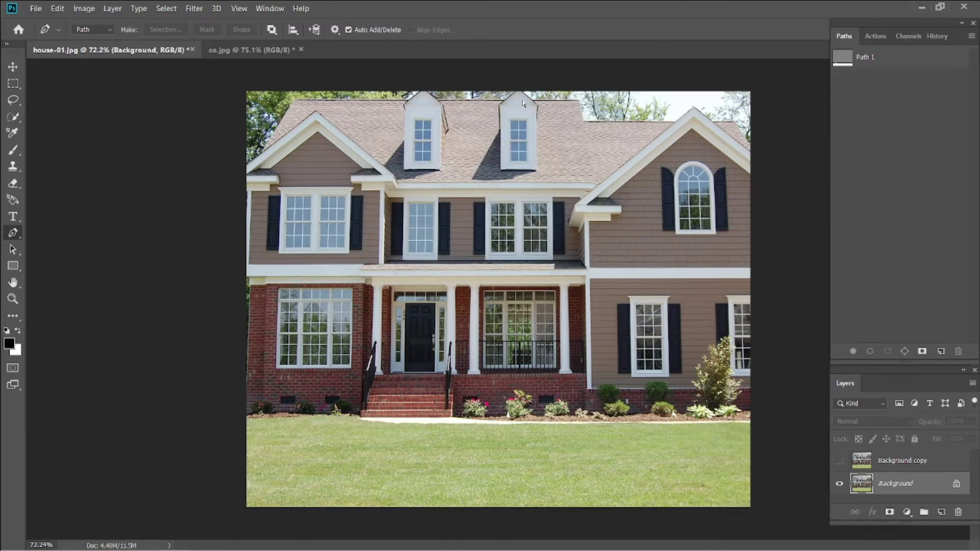
Copy the entire grass image from co.jpg and paste it into house-01.jpg as a new layer
left_click(13, 67)
left_click(225, 51)
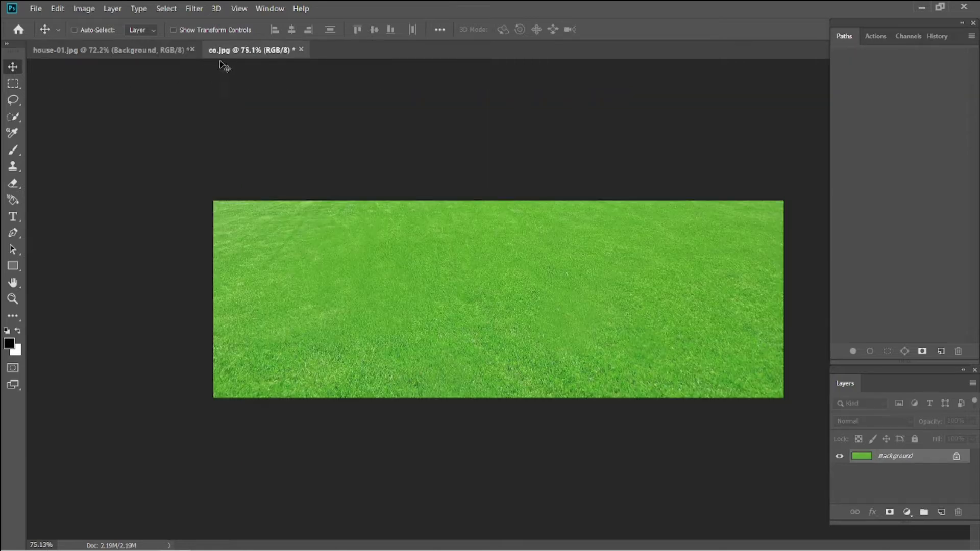
key("ctrl+a")
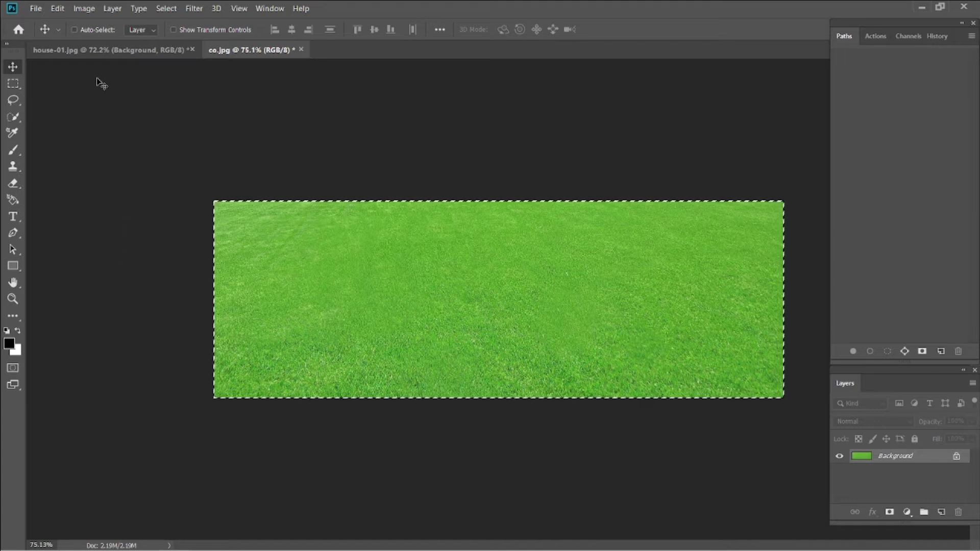
left_click(128, 53)
key("ctrl")
key("ctrl+v")
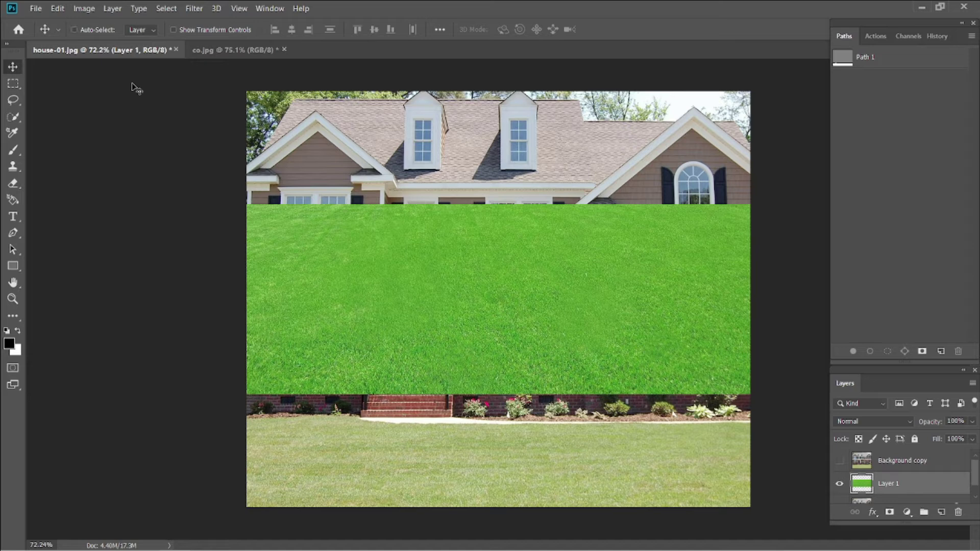
Move the pasted grass down over the lawn and stretch its height upward to about 155% with Free Transform
key("ctrl+t")
left_click_drag(352, 321, 322, 448)
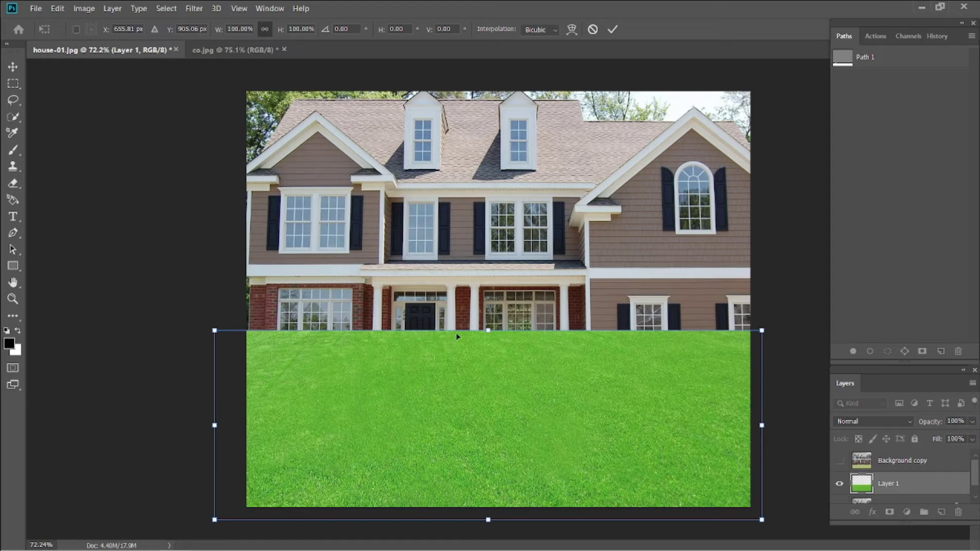
left_click_drag(485, 321, 488, 227)
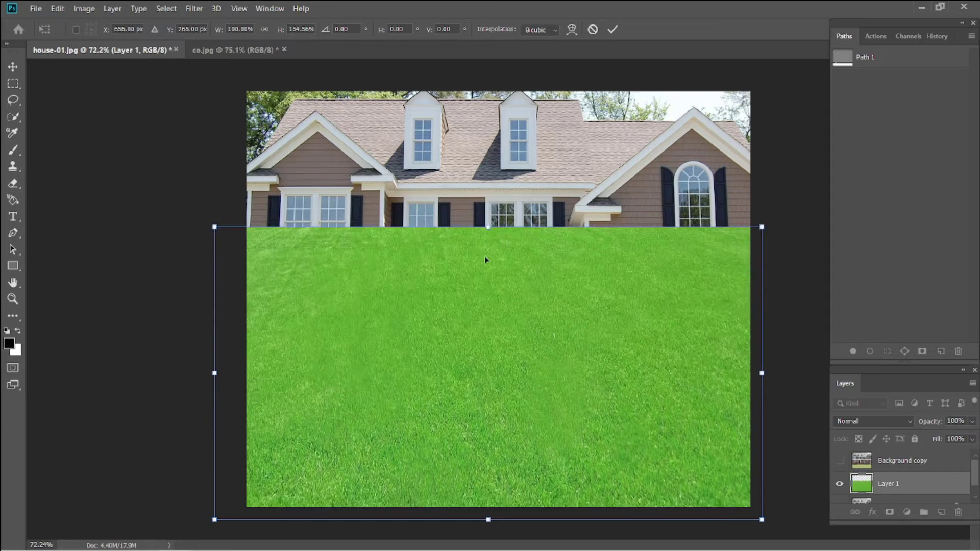
key("Return")
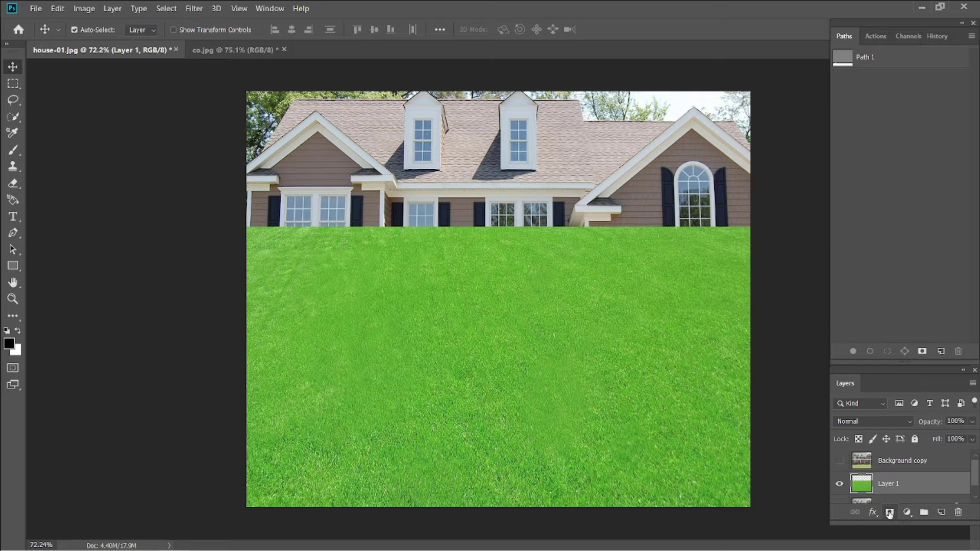
Load the saved co selection and use it to add a layer mask to the grass layer
left_click(167, 8)
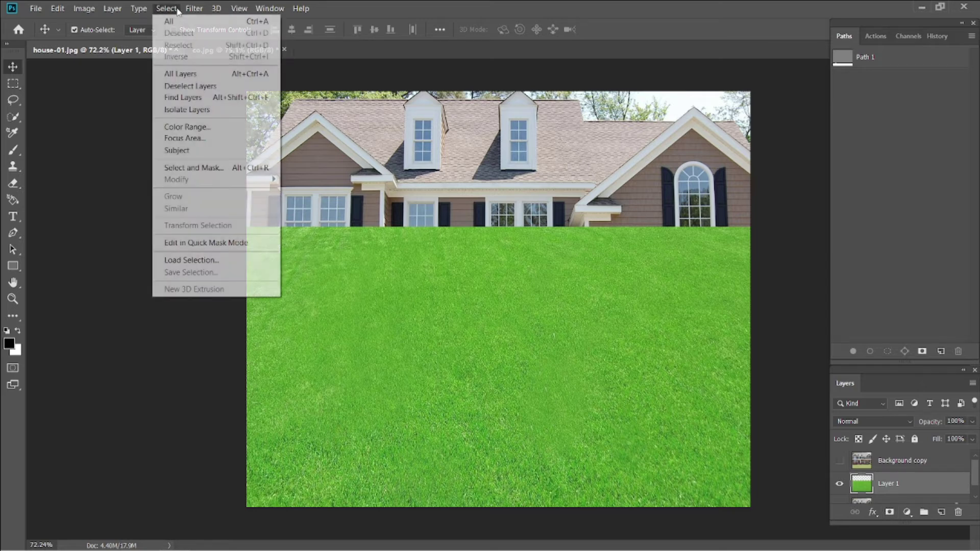
left_click(205, 261)
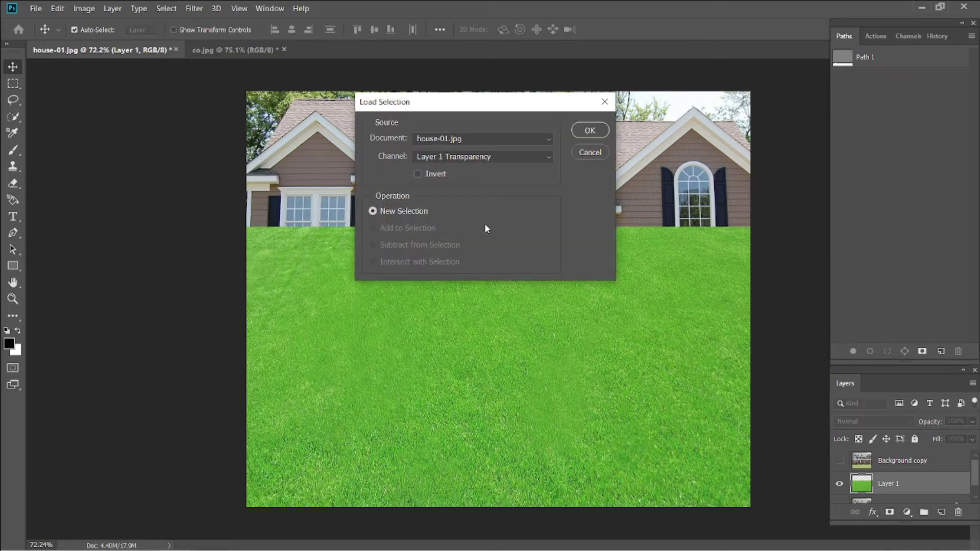
left_click(538, 162)
left_click(523, 202)
left_click(590, 131)
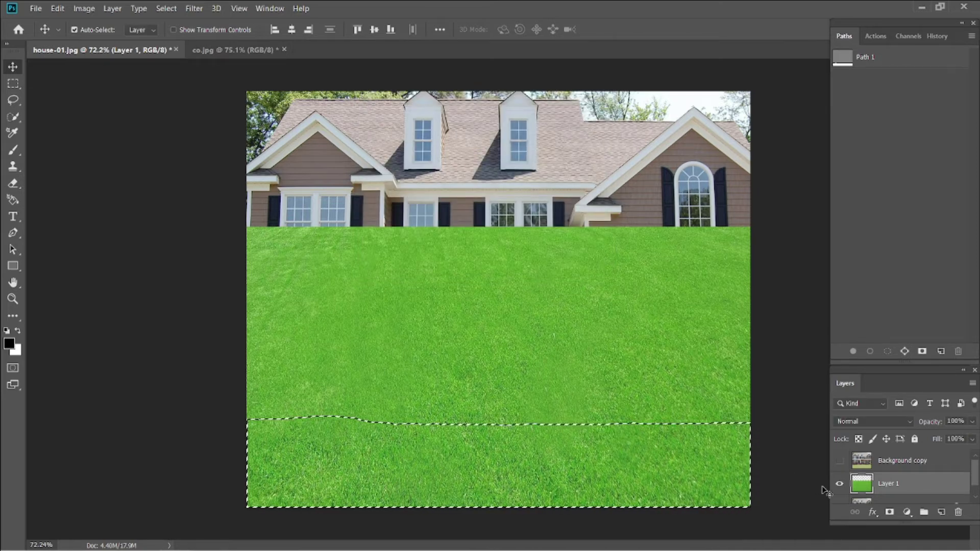
left_click(890, 512)
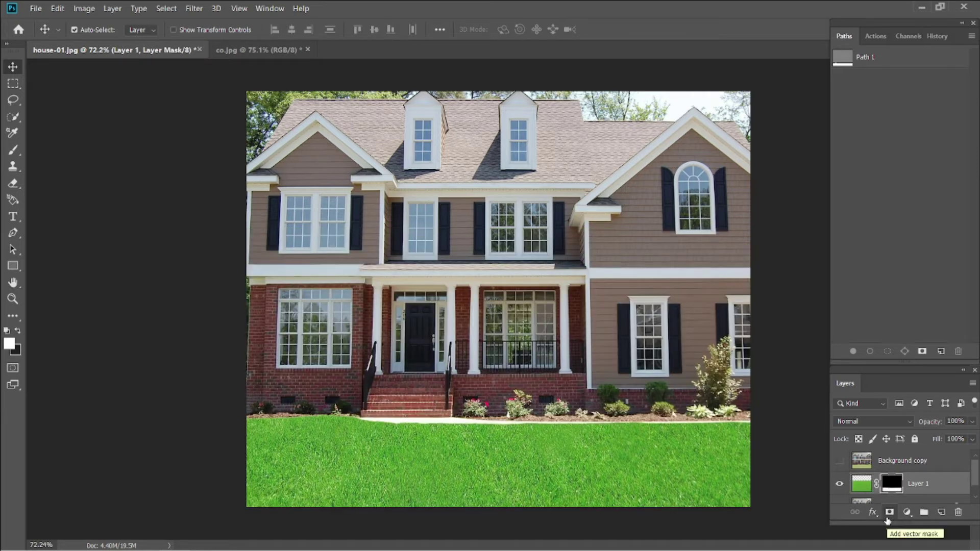
Choose the 134 px grass-blade tip for the Brush tool
key("b")
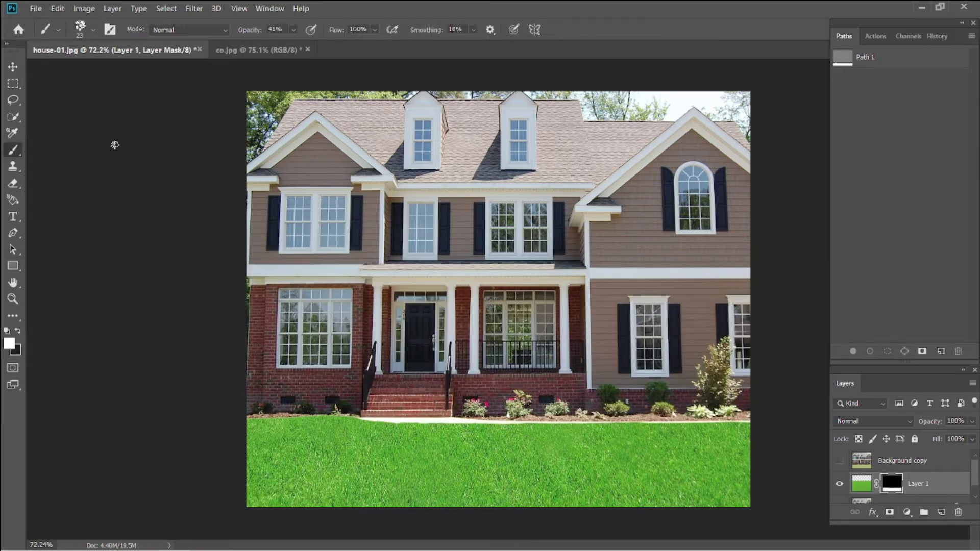
key("F5")
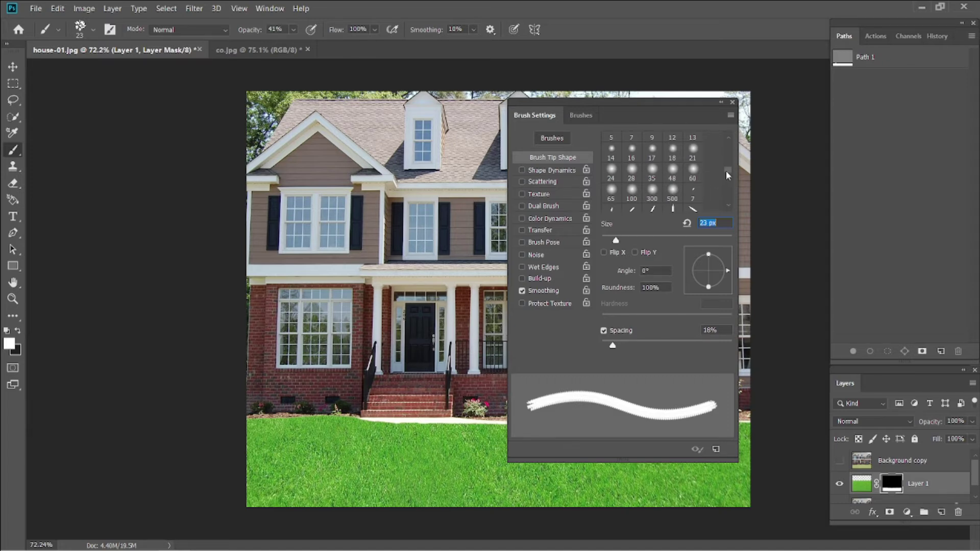
left_click_drag(726, 171, 725, 167)
scroll(725, 167, "down", 3)
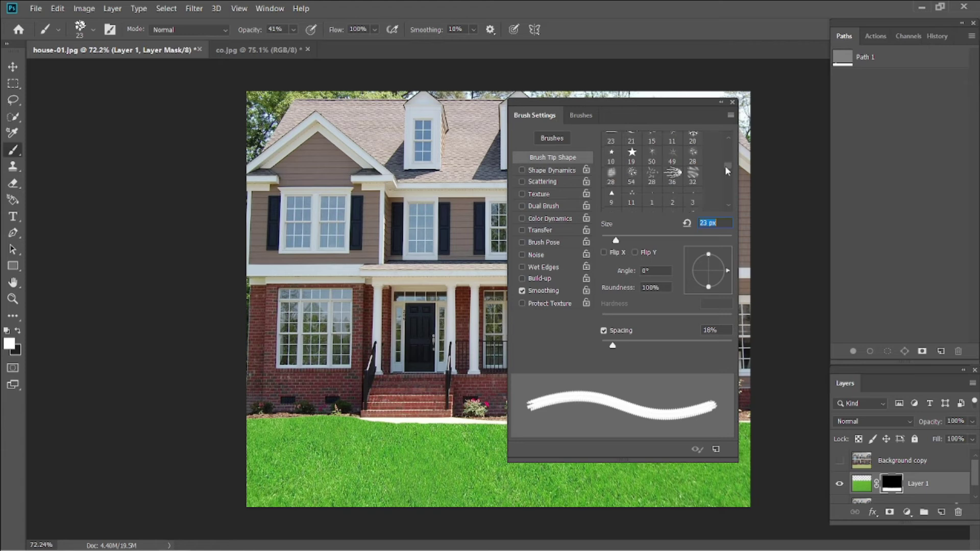
scroll(726, 165, "up", 3)
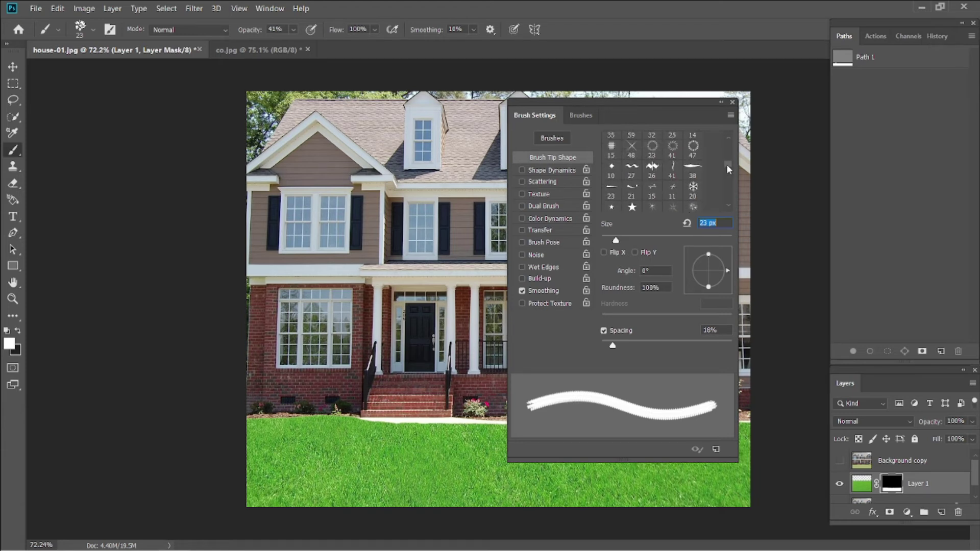
scroll(727, 162, "up", 3)
scroll(727, 162, "down", 2)
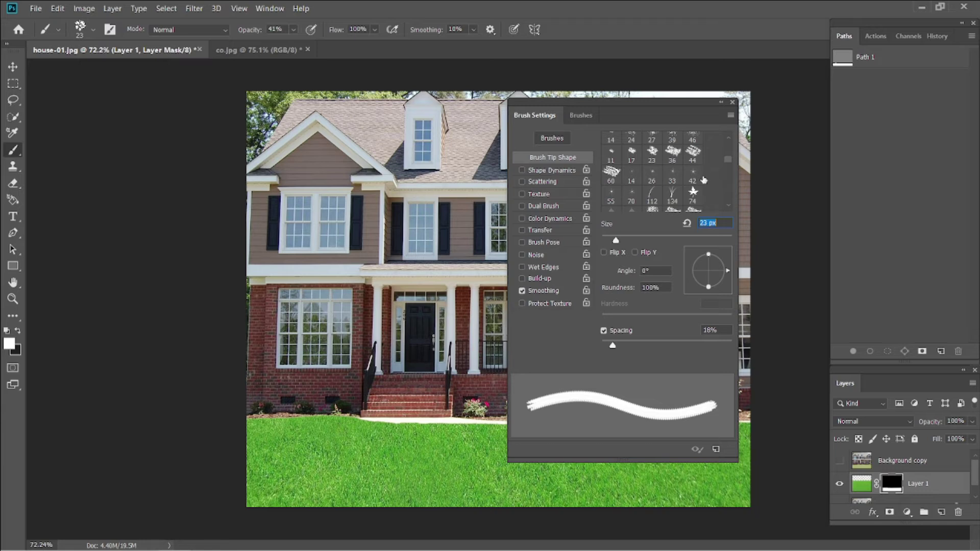
left_click(675, 193)
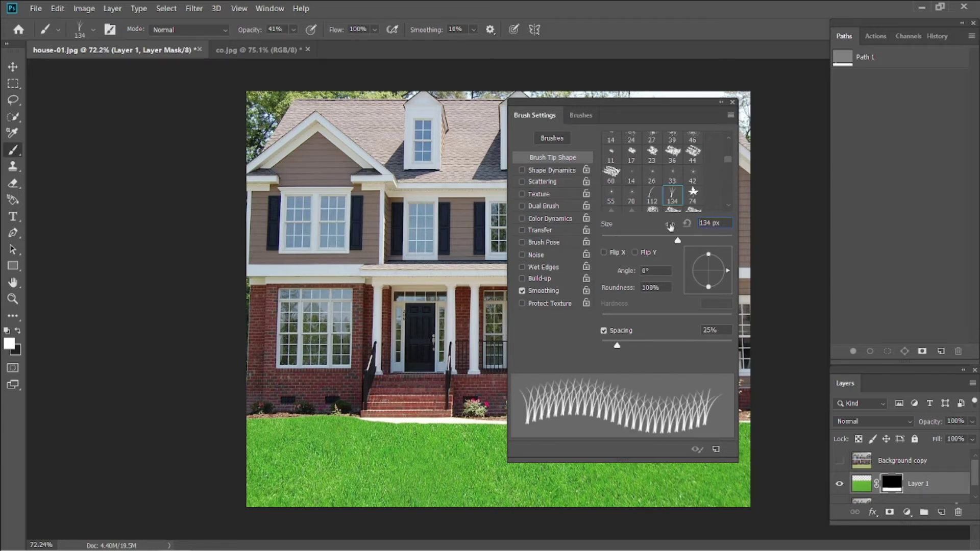
Set the grass brush's Size Jitter to 33%, and enable Scattering with Scatter 78% and Count 3
left_click(551, 170)
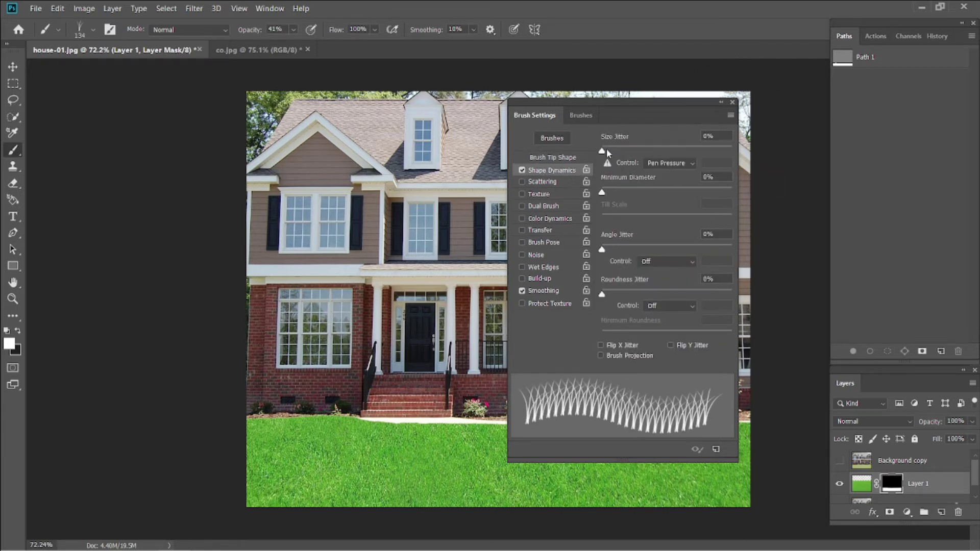
left_click_drag(603, 151, 645, 163)
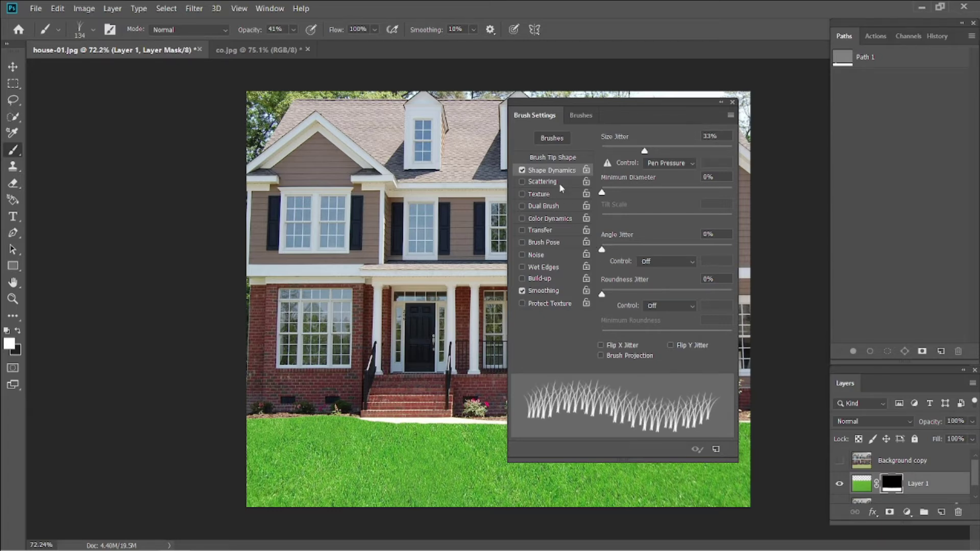
left_click(542, 183)
left_click_drag(603, 155, 612, 158)
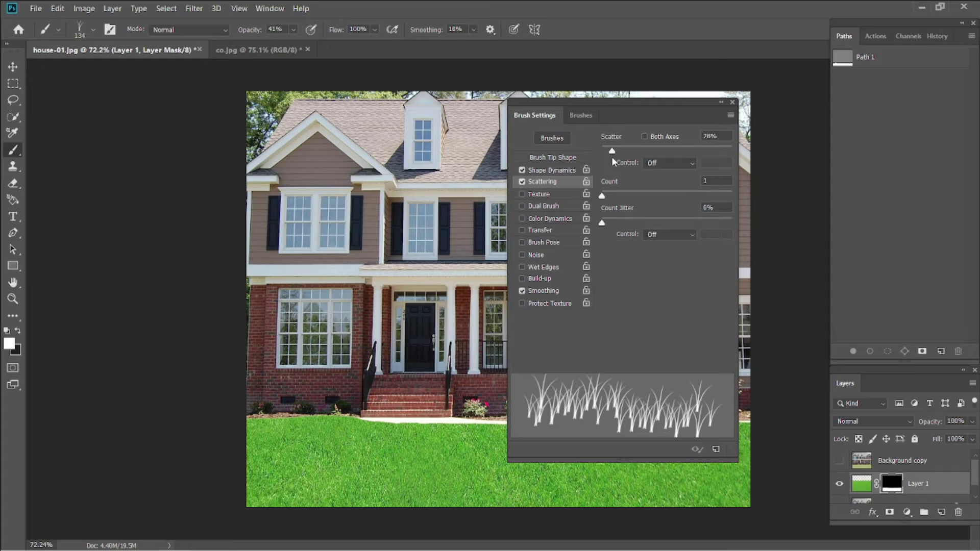
left_click_drag(603, 196, 611, 197)
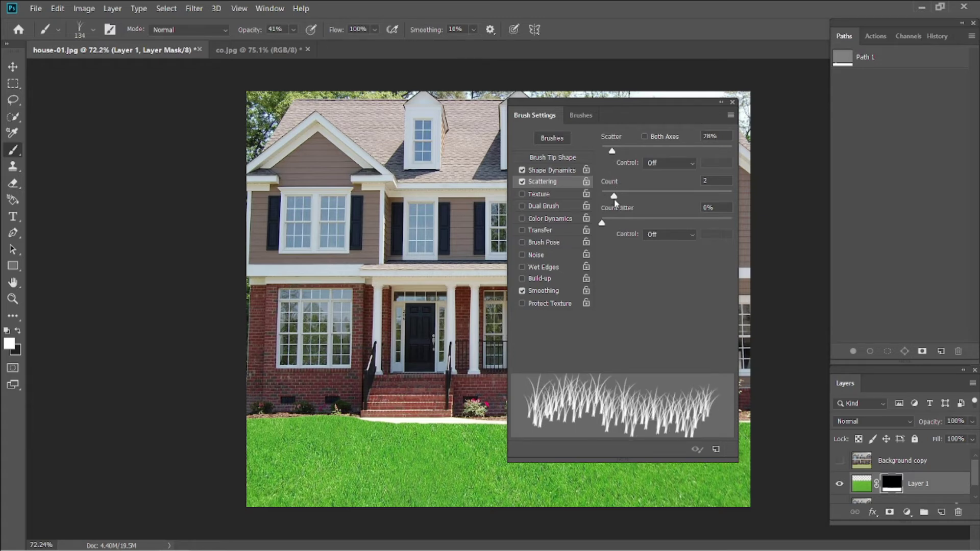
left_click_drag(615, 196, 616, 197)
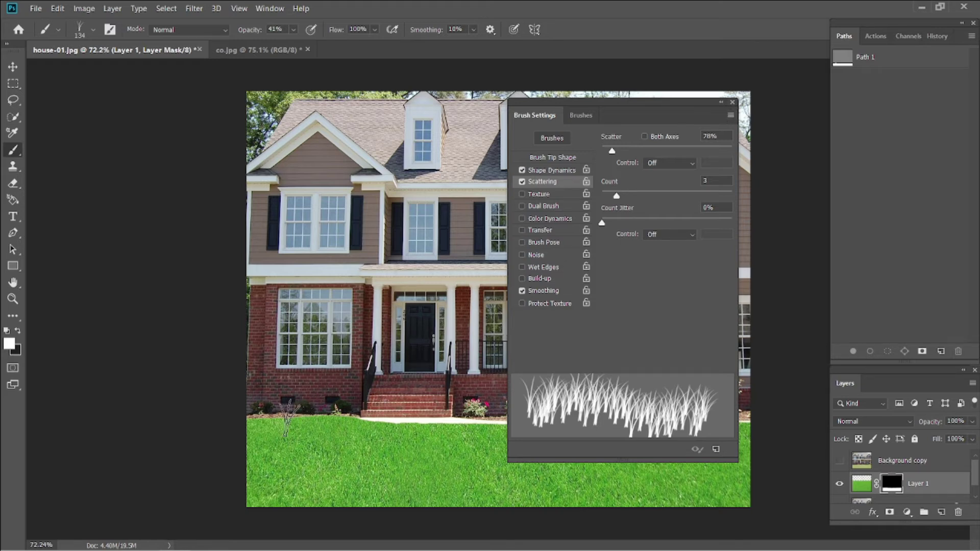
Reduce the grass brush to 56 px and set its Opacity to 100%
key("F5")
left_click_drag(288, 419, 270, 419)
scroll(239, 430, "up", 5)
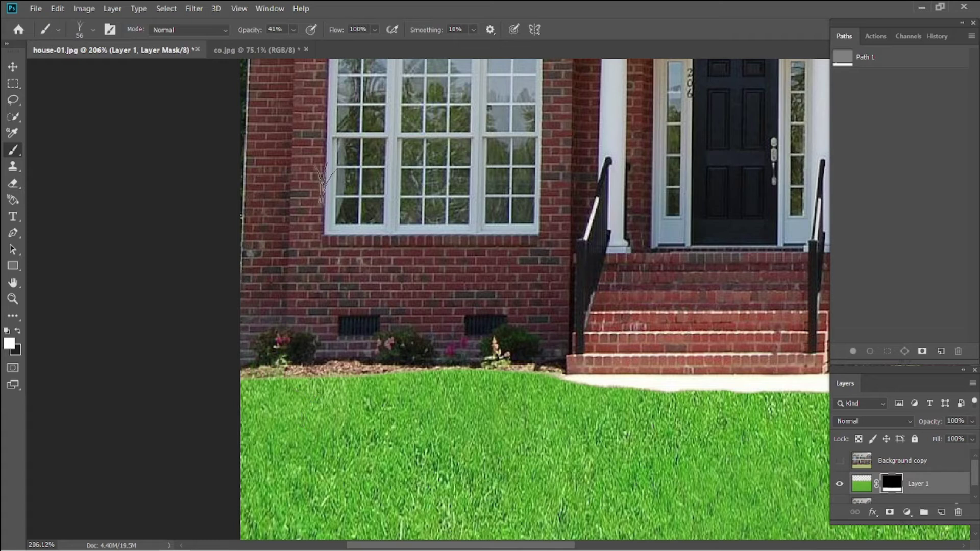
left_click(294, 29)
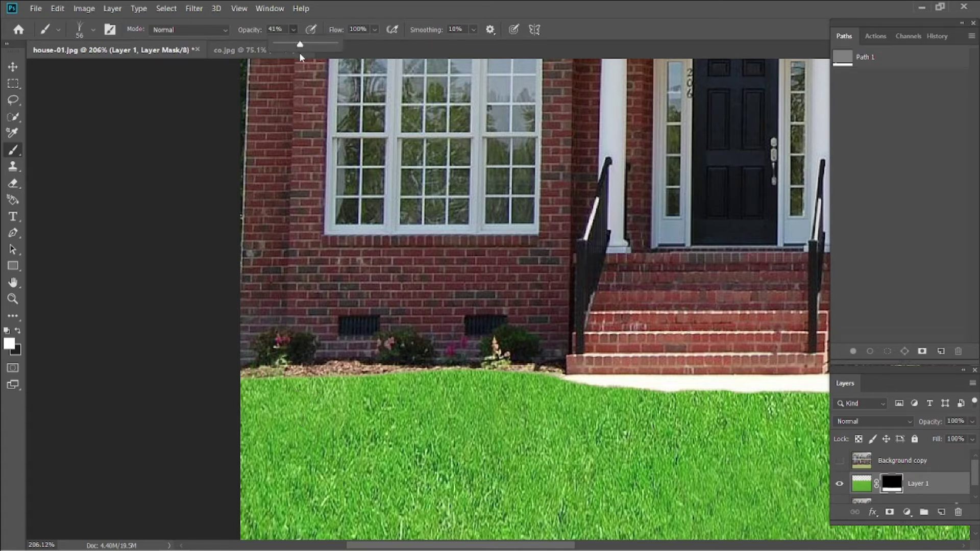
left_click_drag(300, 44, 351, 52)
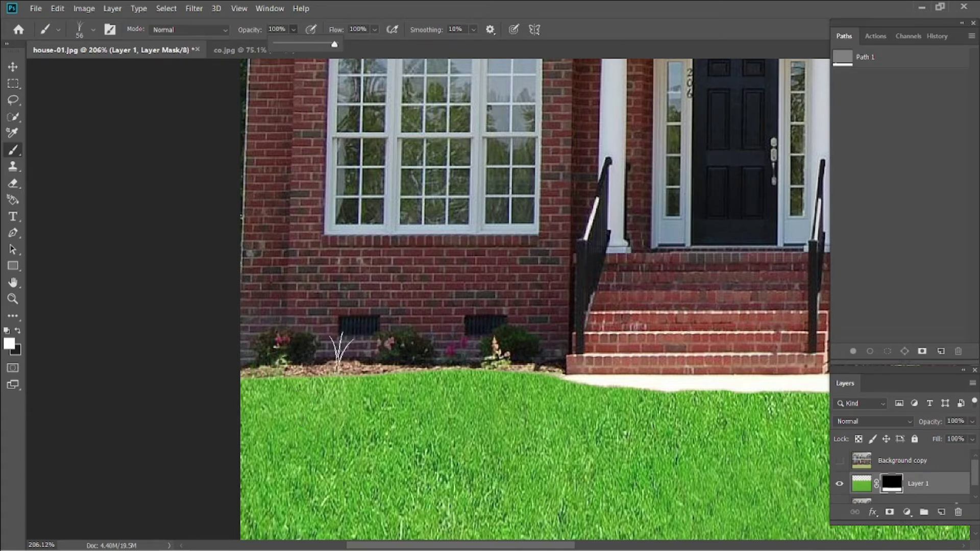
Reduce the brush to 26 px and paint grass blades on the Layer 1 mask from the lawn's left end to the start of the walkway
left_click(260, 375)
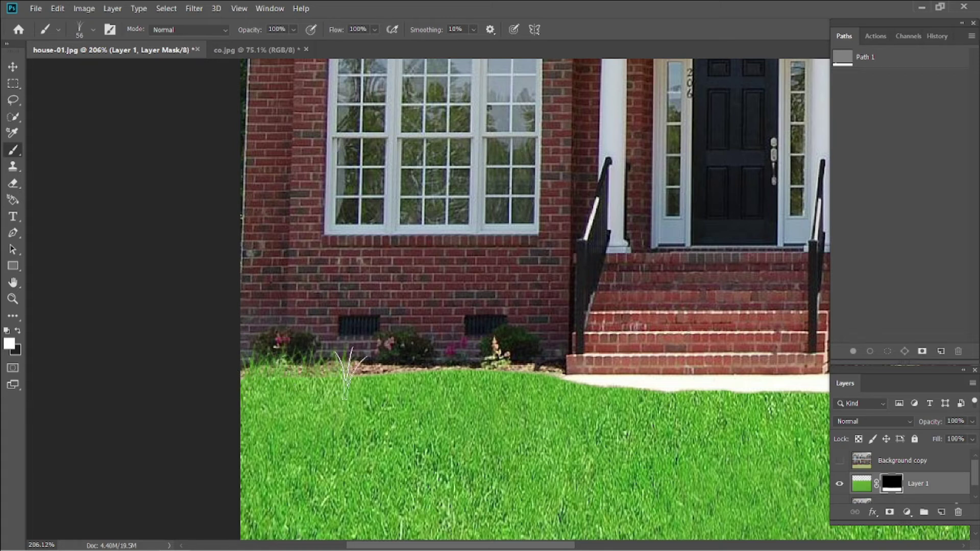
left_click_drag(357, 369, 250, 366)
left_click_drag(317, 423, 284, 439)
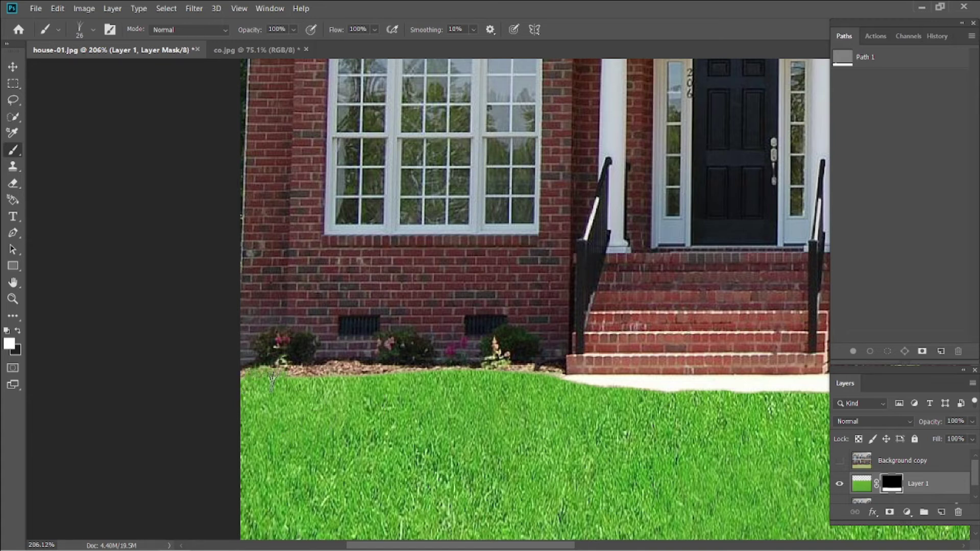
mouse_move(308, 382)
left_mouse_down()
mouse_move(380, 383)
mouse_move(370, 380)
mouse_move(406, 371)
mouse_move(246, 382)
left_mouse_up()
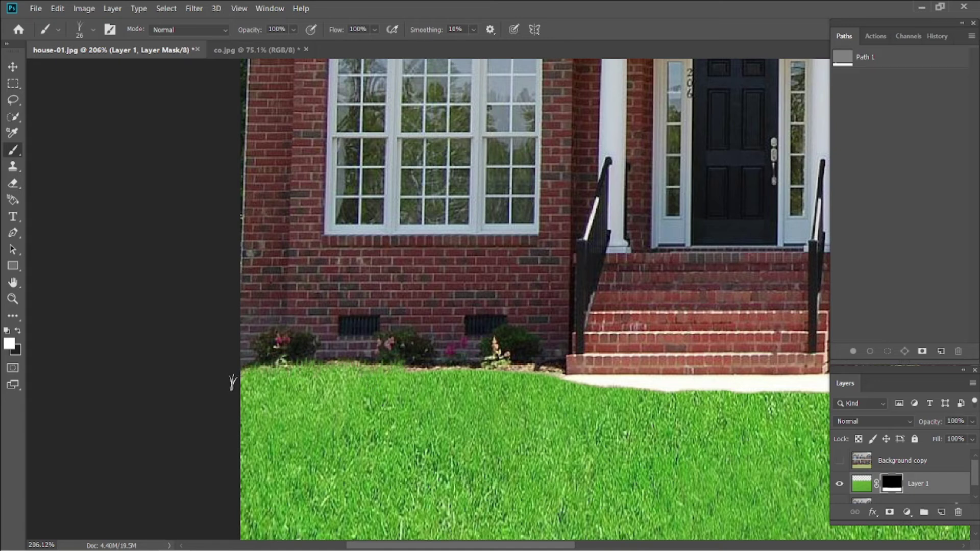
mouse_move(402, 376)
left_mouse_down()
mouse_move(545, 377)
mouse_move(533, 378)
mouse_move(599, 397)
mouse_move(636, 394)
mouse_move(585, 396)
mouse_move(657, 401)
left_mouse_up()
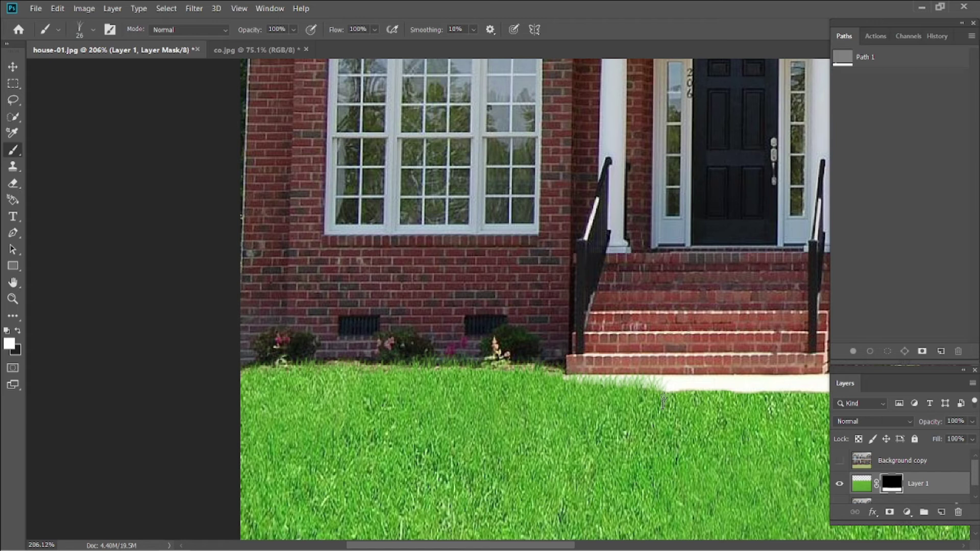
left_click_drag(662, 400, 691, 396)
Paint grass blades on the mask along the walkway edge, past the front steps to the first rose bushes
left_click_drag(659, 452, 357, 458)
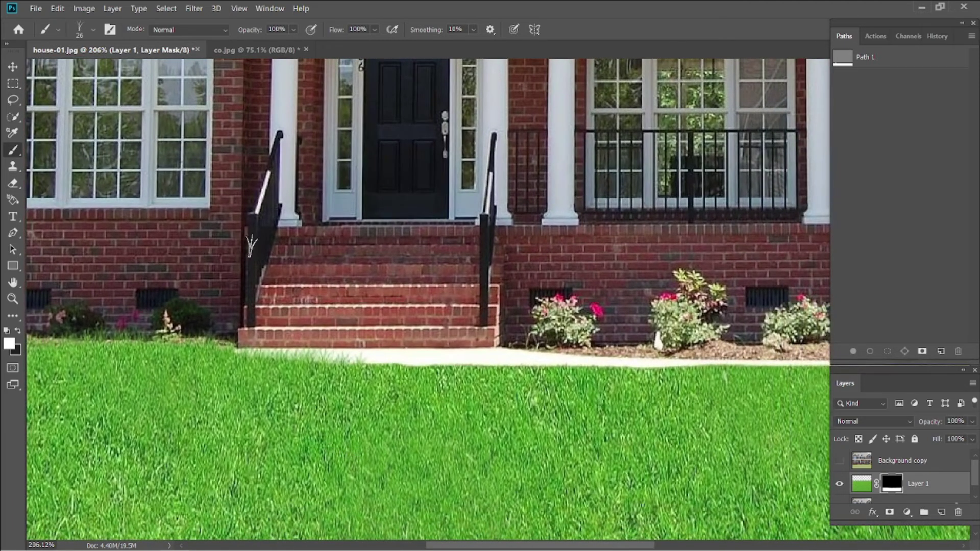
mouse_move(416, 372)
left_mouse_down()
mouse_move(250, 360)
mouse_move(439, 379)
mouse_move(425, 380)
mouse_move(451, 366)
mouse_move(484, 376)
mouse_move(418, 375)
left_mouse_up()
mouse_move(485, 372)
left_mouse_down()
mouse_move(537, 362)
mouse_move(580, 370)
left_mouse_up()
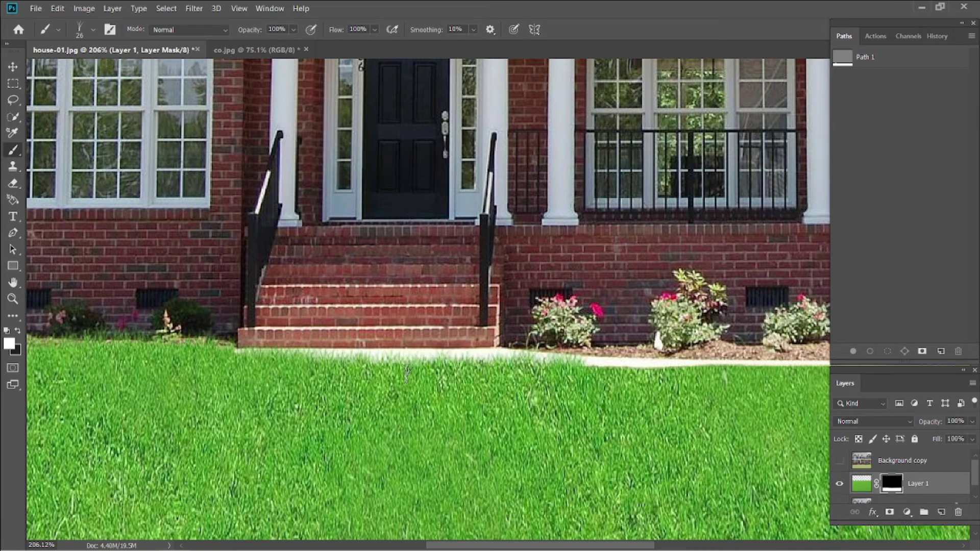
left_click_drag(356, 363, 375, 366)
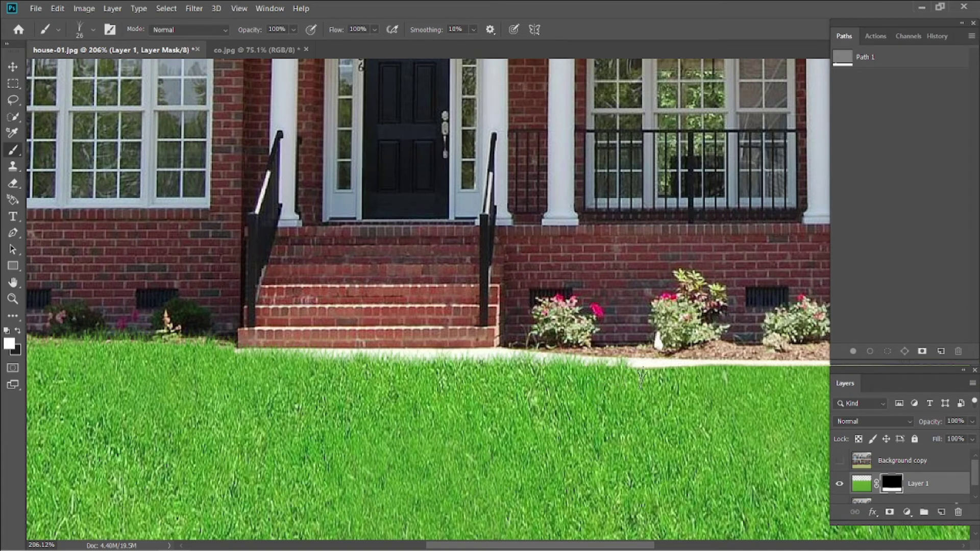
left_click_drag(680, 371, 584, 372)
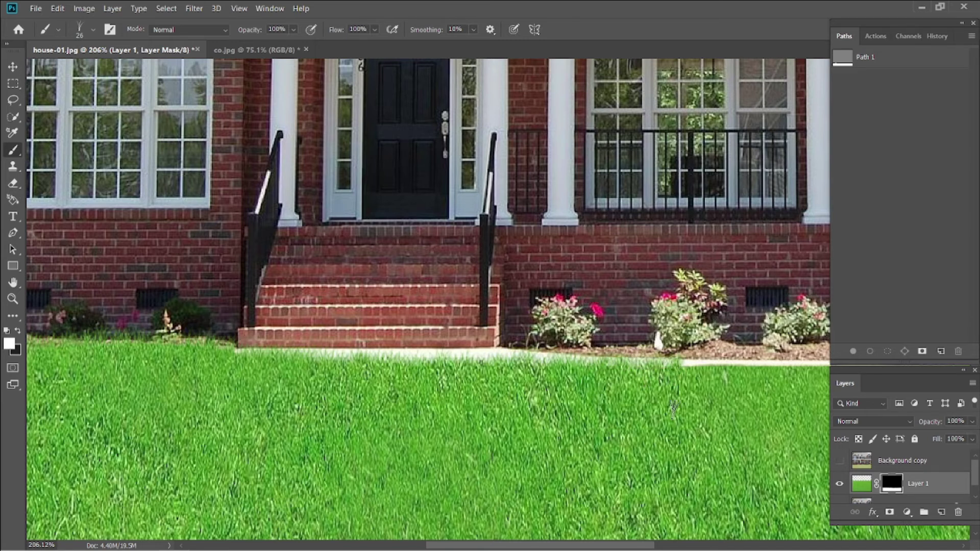
Paint grass blades on the mask along the flower bed border up to the photo's right edge
left_click_drag(676, 428, 172, 414)
mouse_move(211, 352)
left_mouse_down()
mouse_move(409, 349)
mouse_move(331, 342)
mouse_move(232, 362)
left_mouse_up()
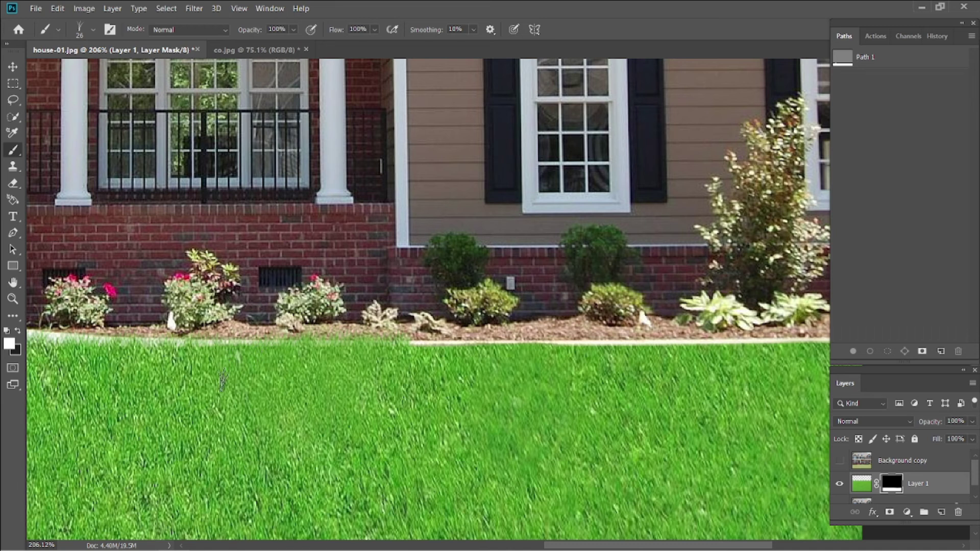
left_click_drag(428, 352, 424, 355)
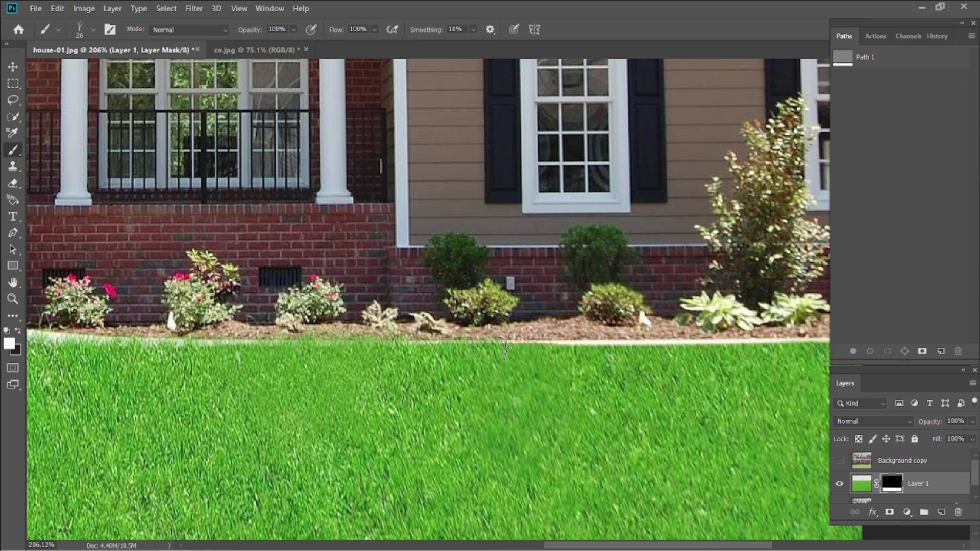
mouse_move(571, 352)
left_mouse_down()
mouse_move(555, 359)
mouse_move(620, 359)
left_mouse_up()
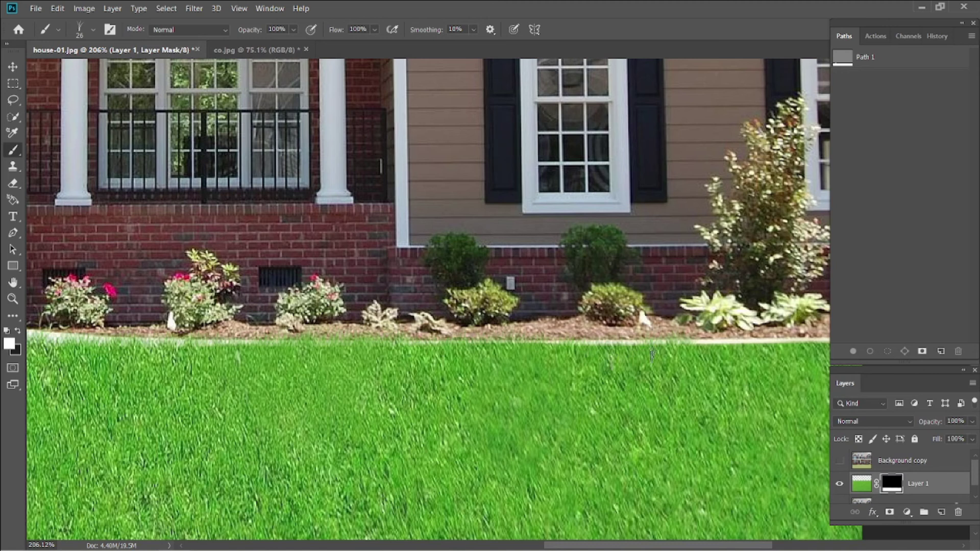
mouse_move(689, 351)
left_mouse_down()
mouse_move(749, 354)
mouse_move(703, 358)
mouse_move(744, 351)
left_mouse_up()
scroll(698, 474, "right", 5)
left_click_drag(490, 353, 560, 351)
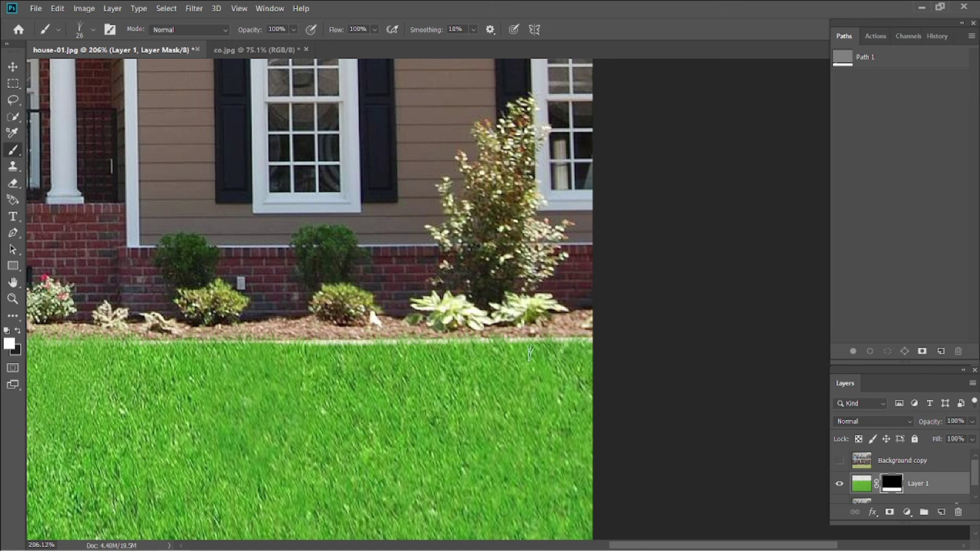
Examine the grass-blade edge of the lawn close up and in the full photo
scroll(429, 447, "down", 2)
scroll(427, 452, "down", 2)
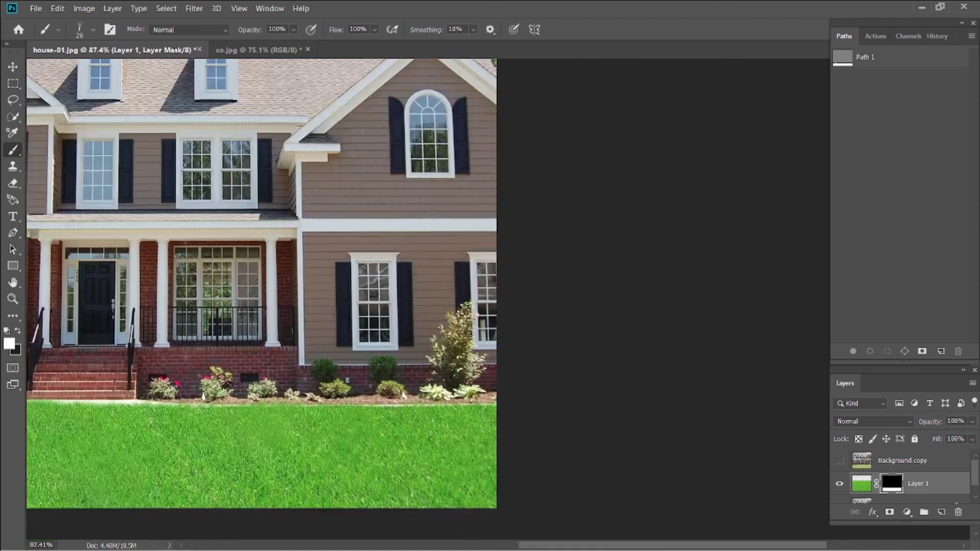
left_click_drag(409, 469, 587, 416)
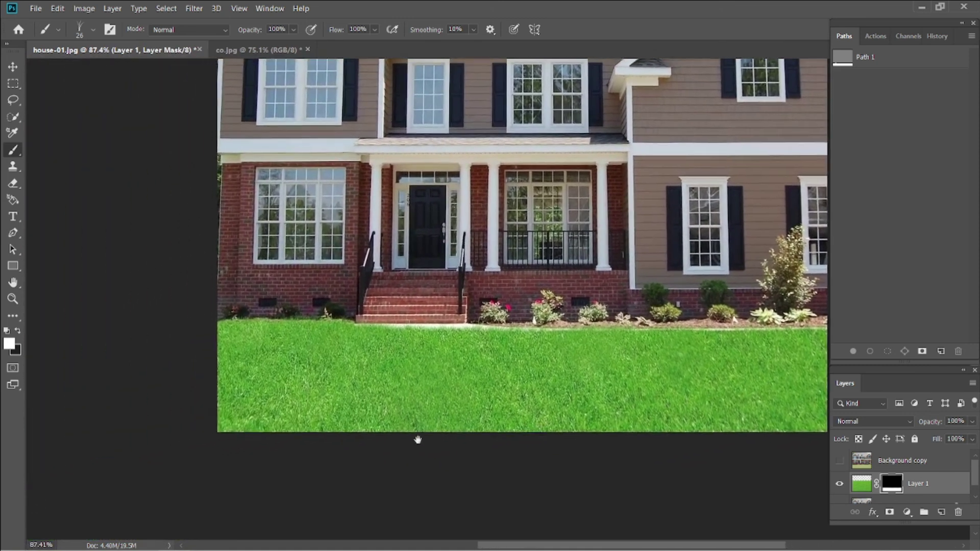
scroll(418, 439, "up", 2)
scroll(375, 412, "up", 1)
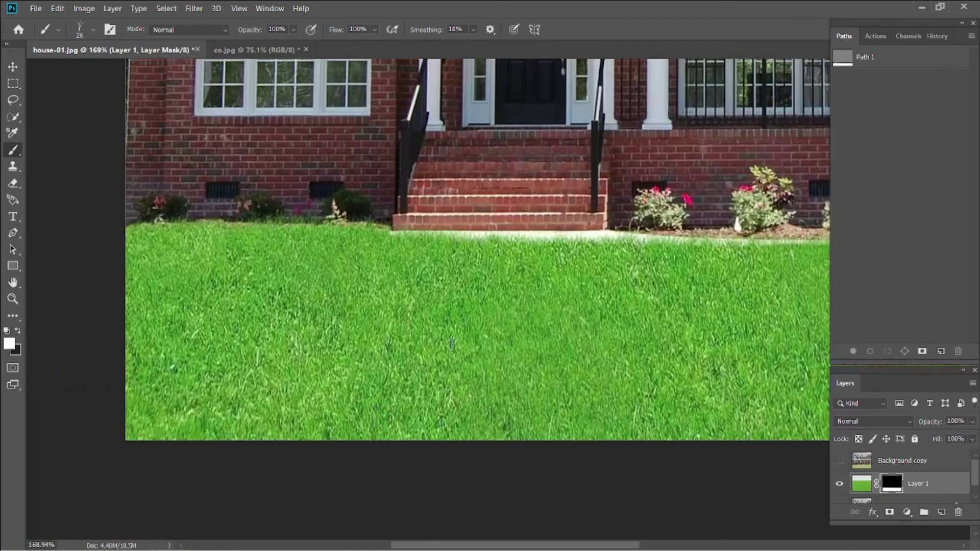
scroll(492, 201, "up", 5)
scroll(456, 307, "down", 5)
scroll(459, 310, "up", 3)
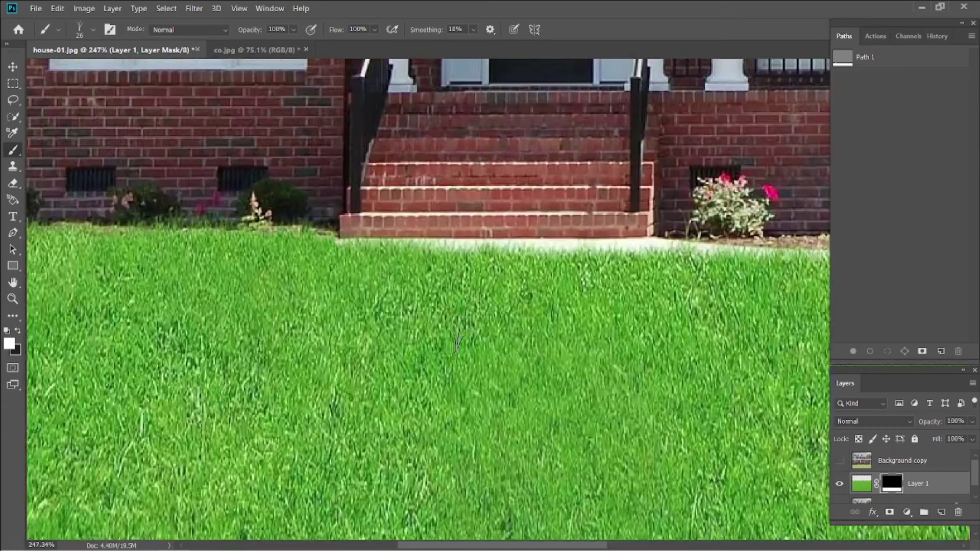
scroll(459, 347, "down", 2)
left_click_drag(538, 409, 248, 439)
scroll(544, 374, "up", 4)
scroll(545, 375, "down", 8)
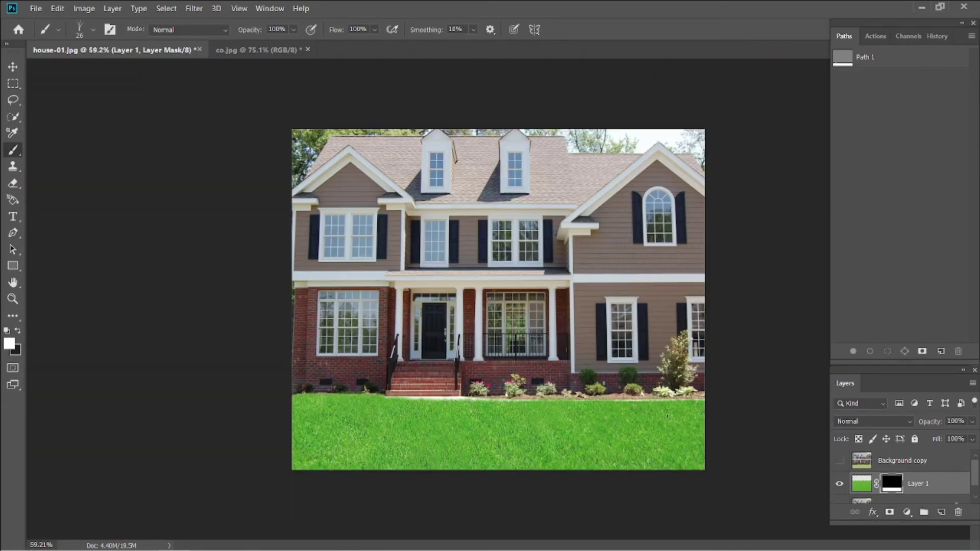
Compare the new green lawn with the original by toggling the visibility of the Background copy layer
left_click(840, 465)
left_click(841, 464)
left_click(841, 464)
left_click(840, 462)
left_click(839, 462)
left_click(839, 462)
scroll(606, 444, "up", 3)
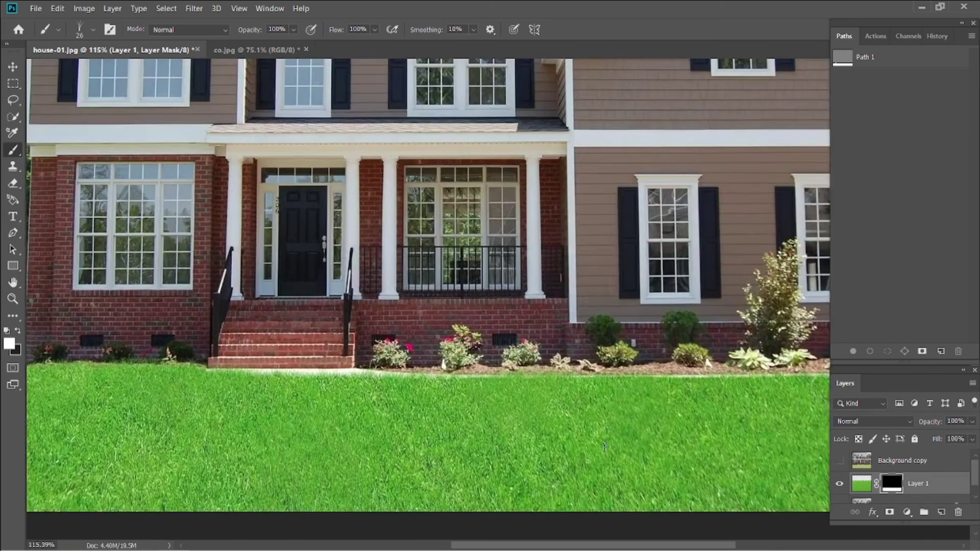
left_click(841, 462)
left_click(841, 462)
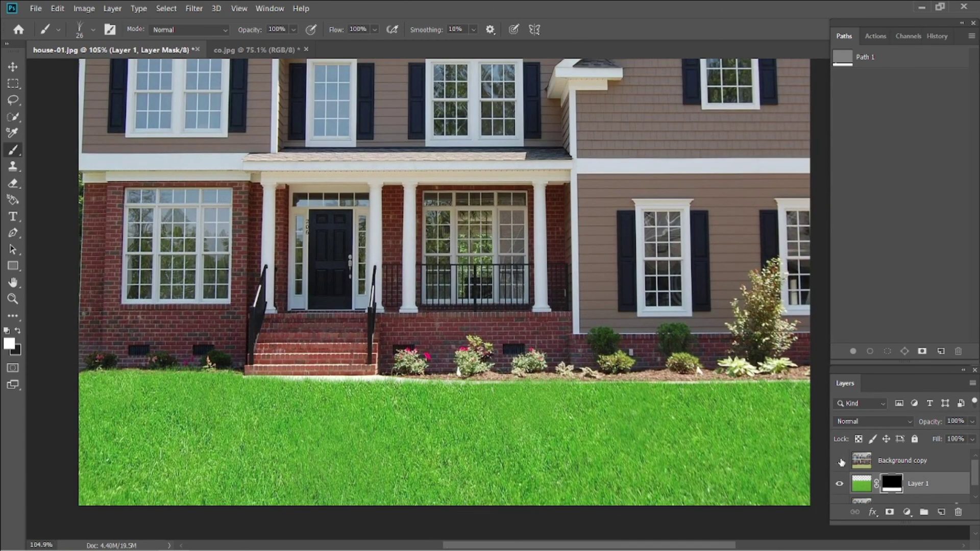